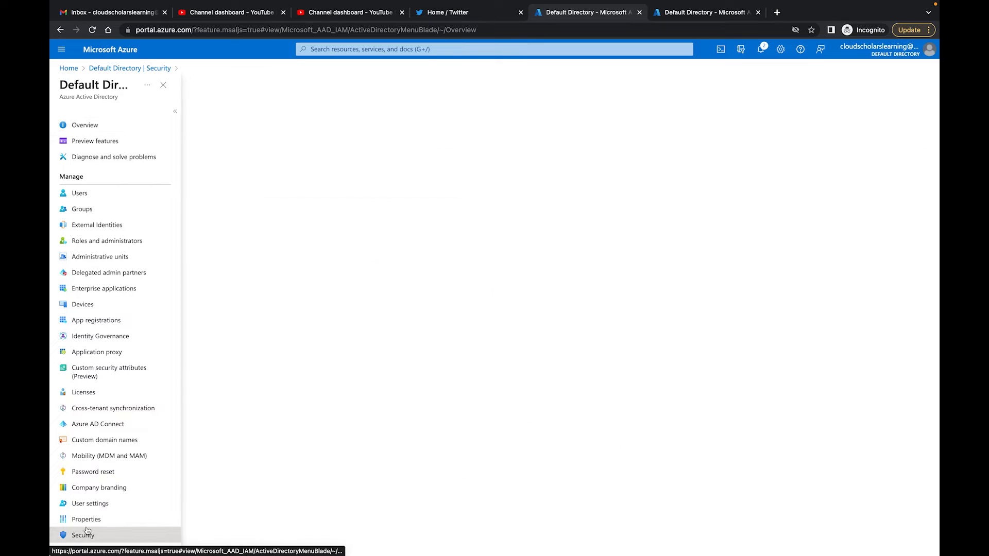
# Step: Open the list of existing authentication contexts in Conditional Access
pyautogui.click(112, 189)
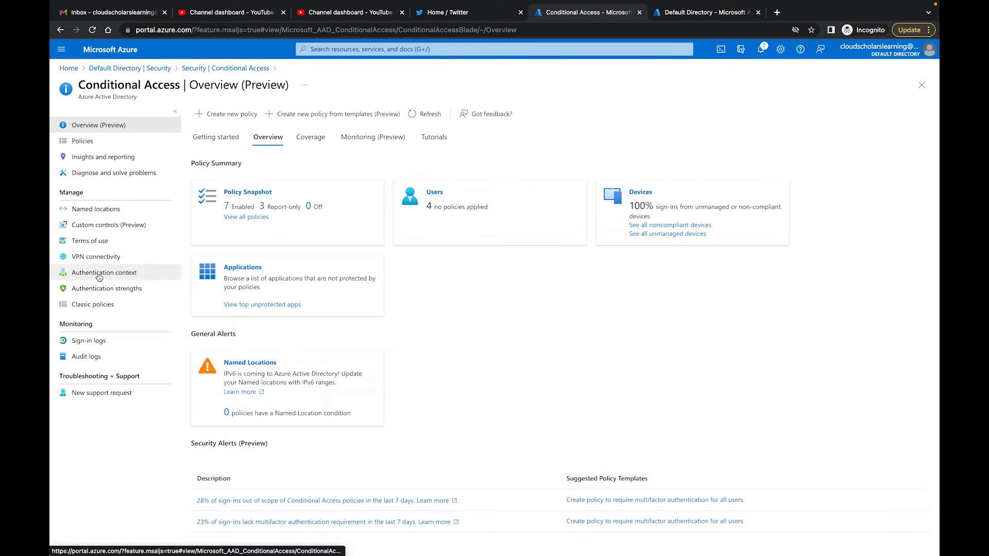
pyautogui.click(104, 273)
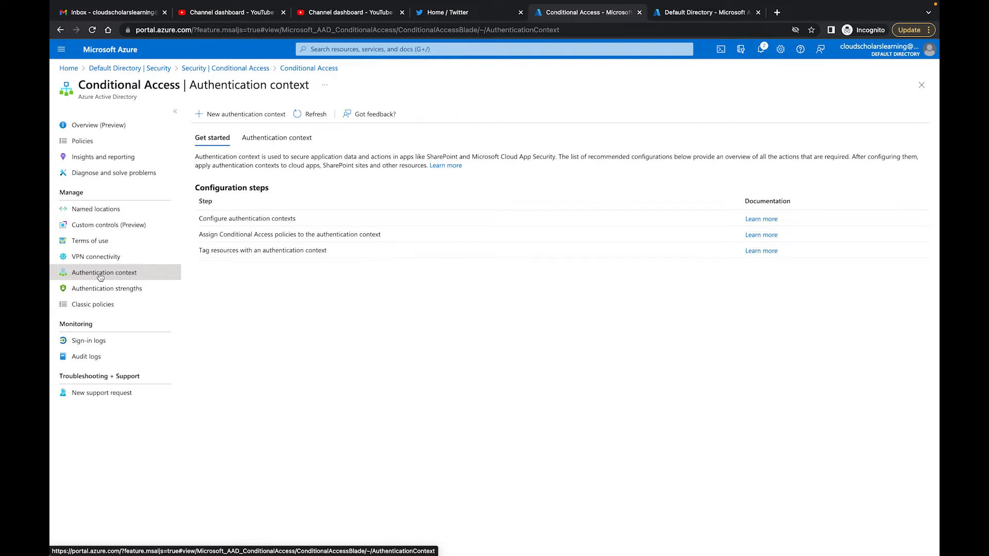
pyautogui.click(285, 147)
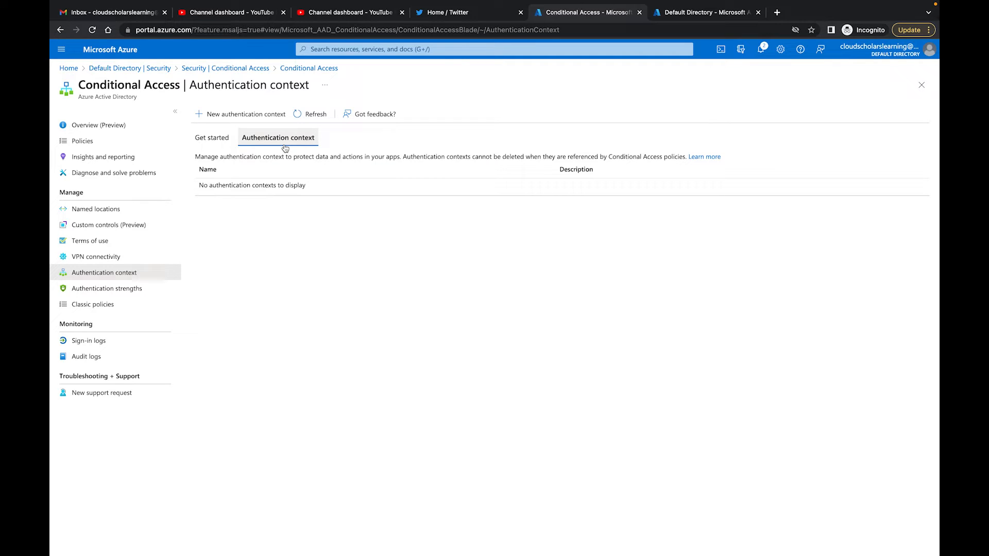
# Step: Start a new authentication context and name it "Protect Conditional Access"
pyautogui.click(236, 114)
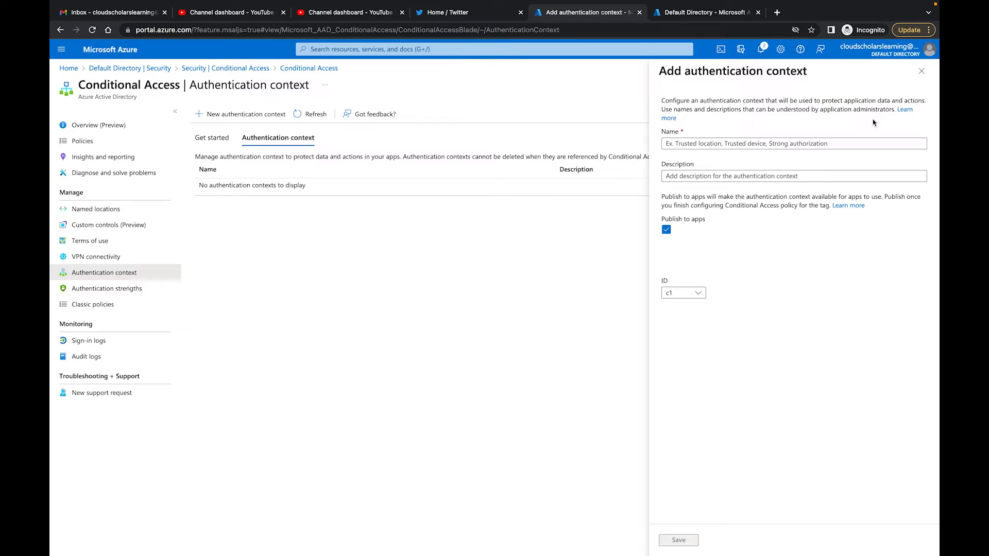
pyautogui.scroll(2, 681, 144)
pyautogui.hscroll(1, 694, 147)
pyautogui.click(694, 146)
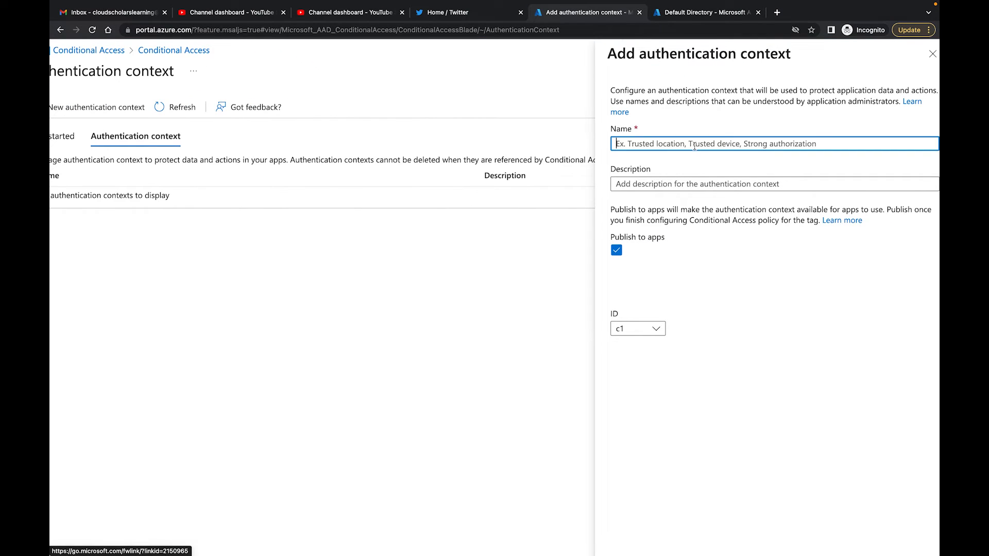
pyautogui.write('Pro')
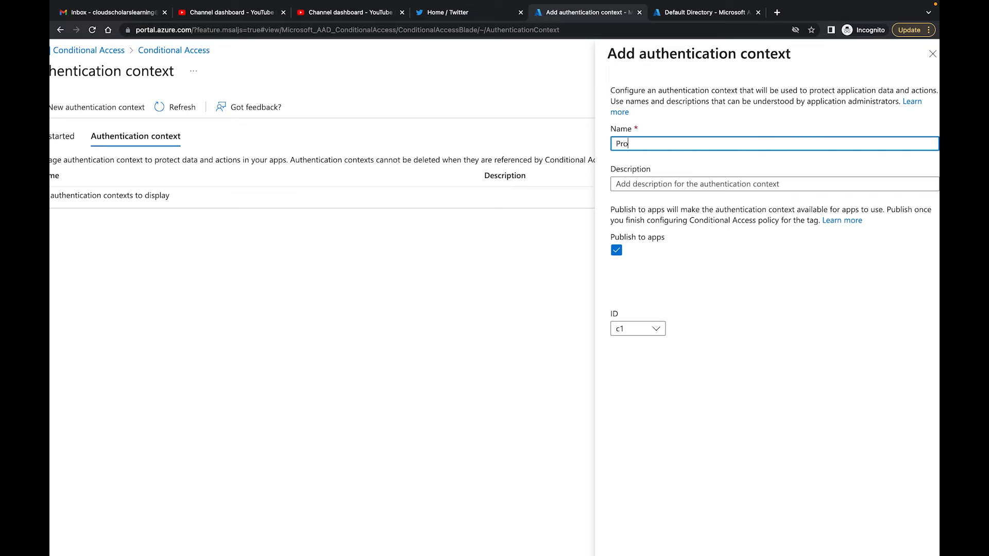
pyautogui.write('tect CA Policy')
pyautogui.hscroll(1, 730, 149)
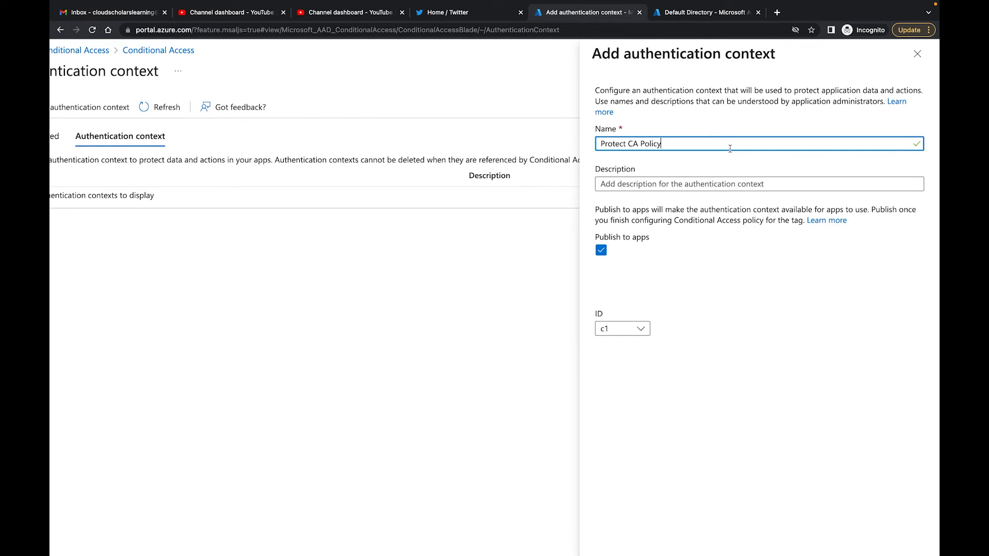
pyautogui.press('BackSpace')
pyautogui.press('BackSpace')
pyautogui.press('BackSpace')
pyautogui.press('BackSpace')
pyautogui.press('BackSpace')
pyautogui.press('BackSpace')
pyautogui.press('BackSpace')
pyautogui.press('BackSpace')
pyautogui.write('onditiona A')
pyautogui.press('BackSpace')
pyautogui.press('BackSpace')
pyautogui.write('l Access')
# Step: Describe the authentication context as "MFA for anyone editing conditional access policies" and save it, published to apps with ID c1
pyautogui.click(601, 184)
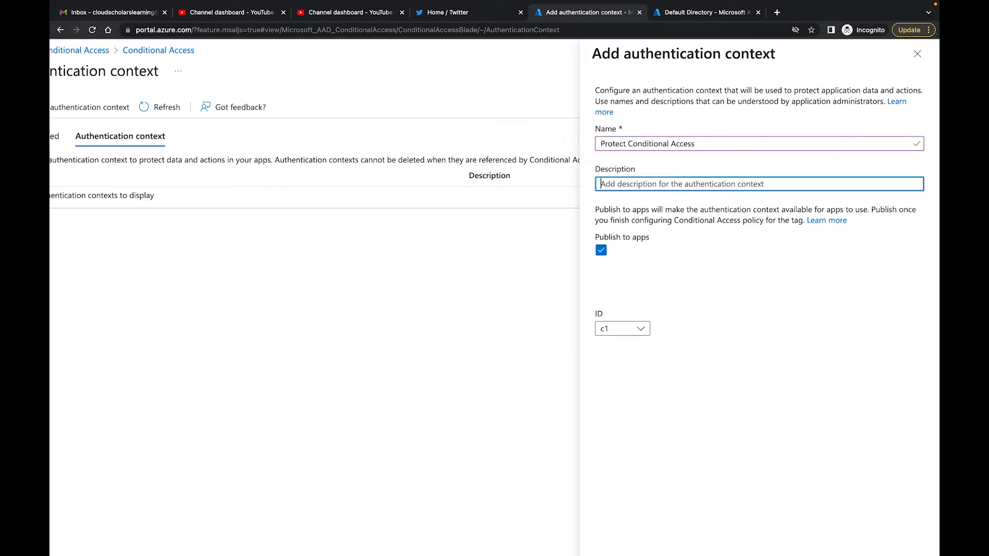
pyautogui.write('t')
pyautogui.press('BackSpace')
pyautogui.write('MFA ')
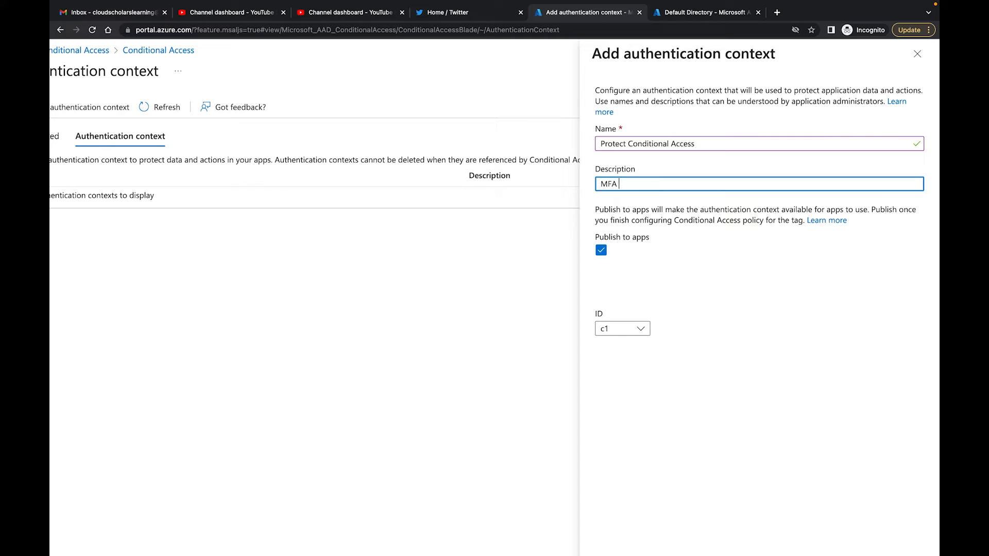
pyautogui.write('for anyone editing')
pyautogui.write('condti')
pyautogui.write('onal')
pyautogui.press('BackSpace')
pyautogui.press('BackSpace')
pyautogui.press('BackSpace')
pyautogui.press('BackSpace')
pyautogui.press('BackSpace')
pyautogui.press('BackSpace')
pyautogui.write('itional ac')
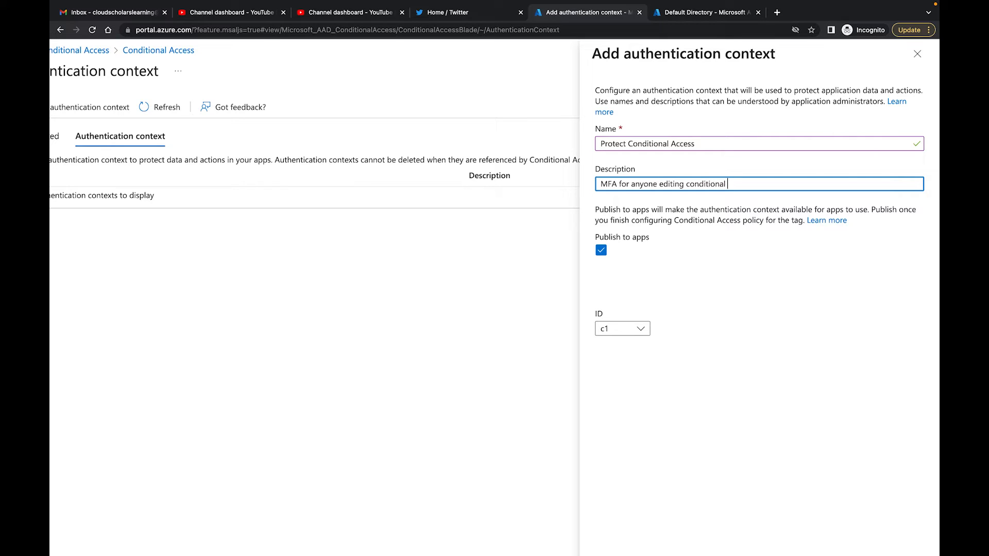
pyautogui.write('cess policis')
pyautogui.press('BackSpace')
pyautogui.write('es')
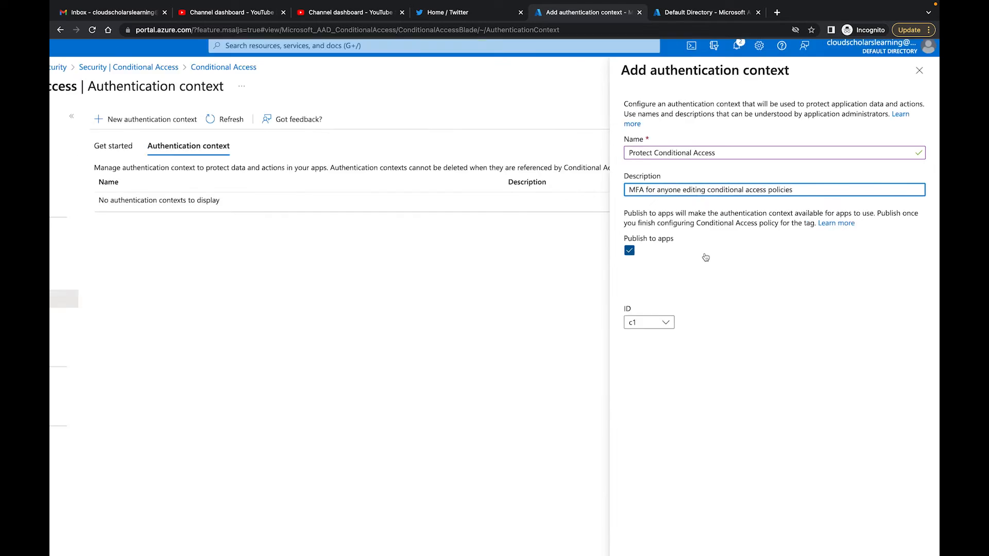
pyautogui.click(686, 540)
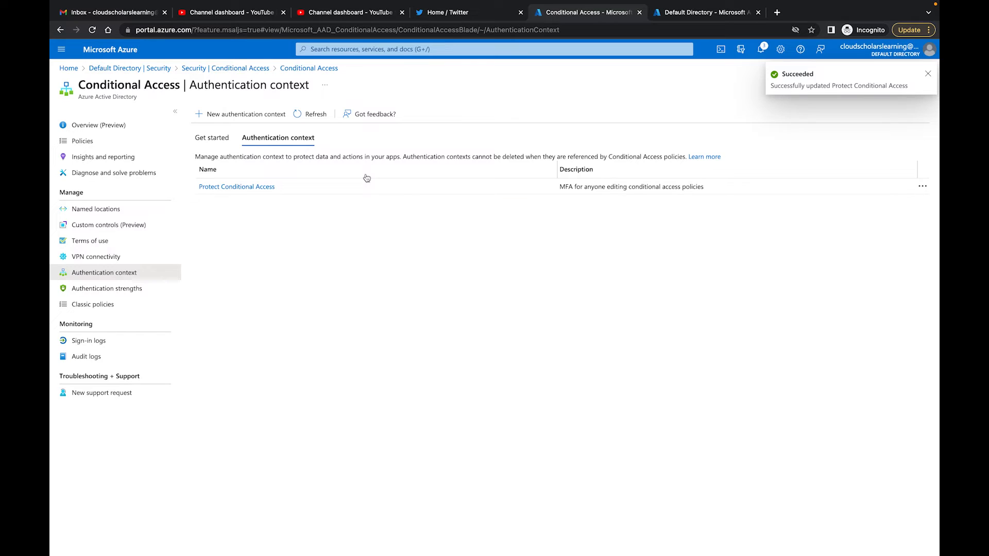
# Step: Start a new Conditional Access policy named "5a Protect CA Policies"
pyautogui.click(93, 142)
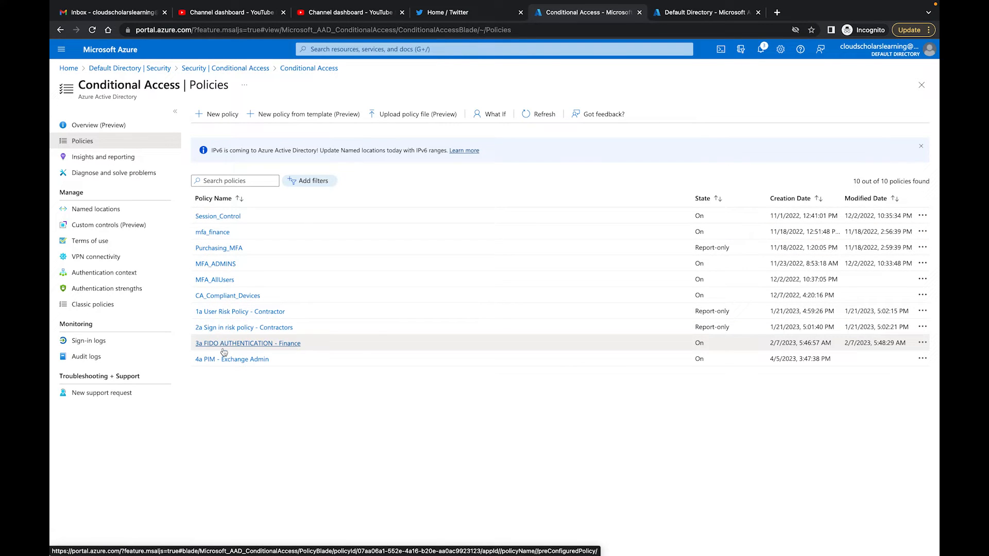
pyautogui.click(217, 117)
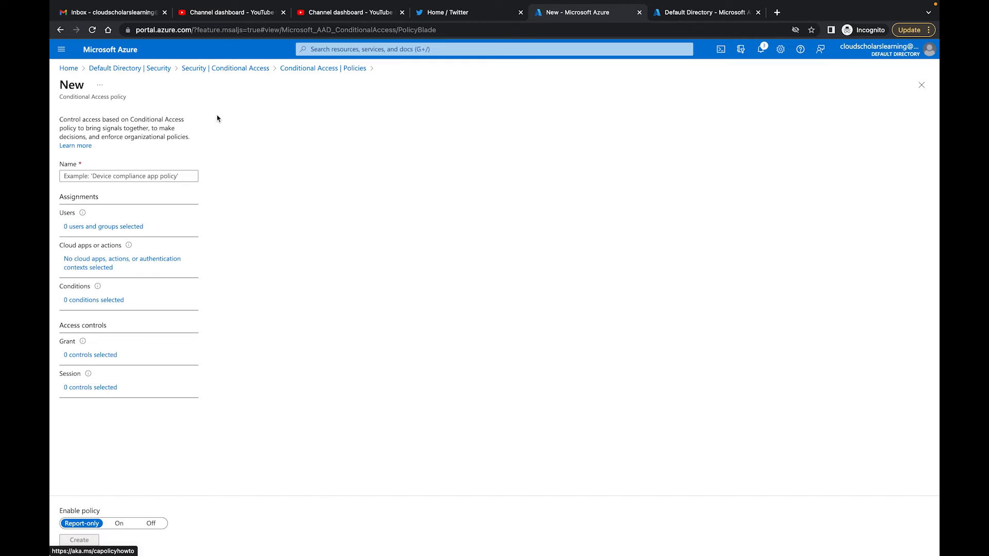
pyautogui.write('5a')
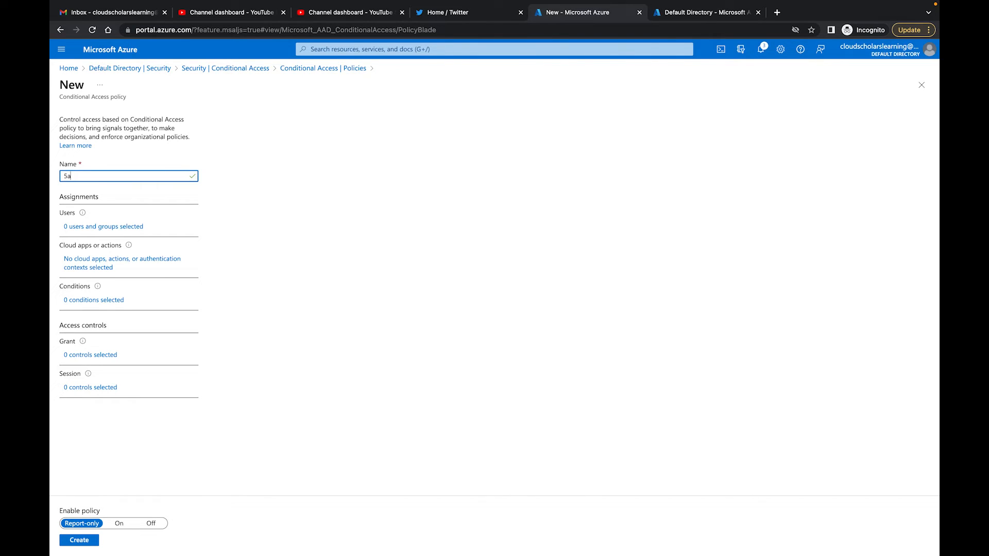
pyautogui.write(' Protect CA Policies')
# Step: Assign the policy to selected users and groups, including the CA_Admins group
pyautogui.click(119, 233)
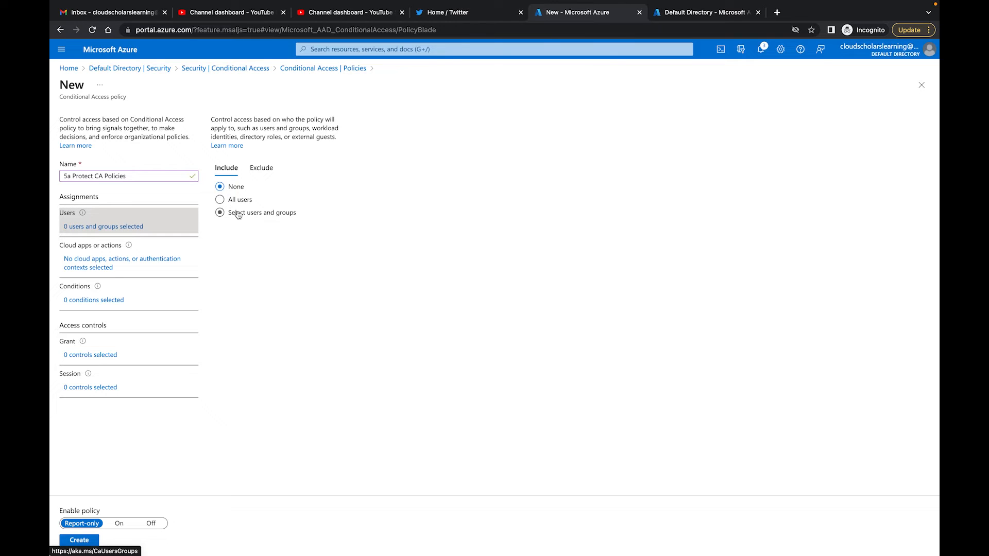
pyautogui.click(239, 220)
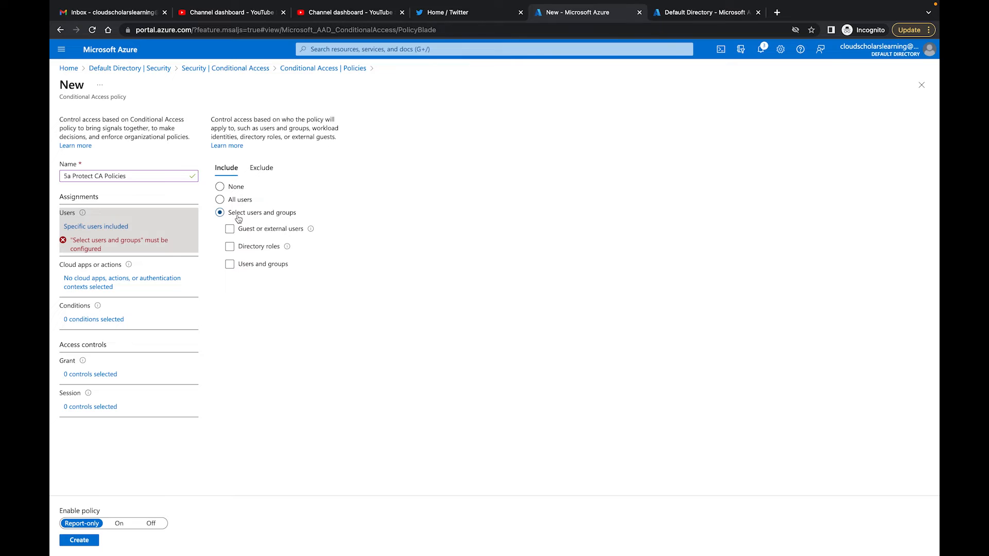
pyautogui.click(249, 264)
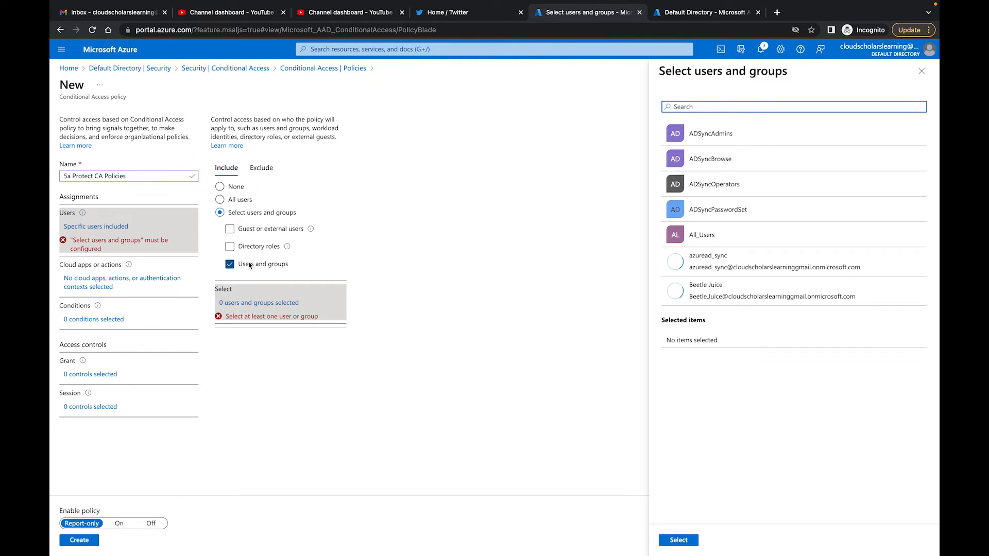
pyautogui.write('CA')
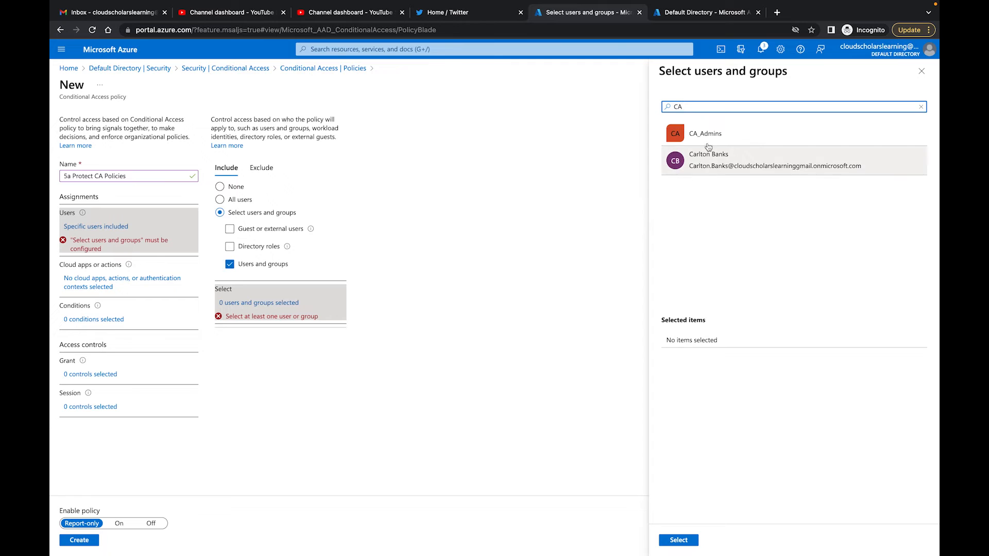
pyautogui.click(709, 135)
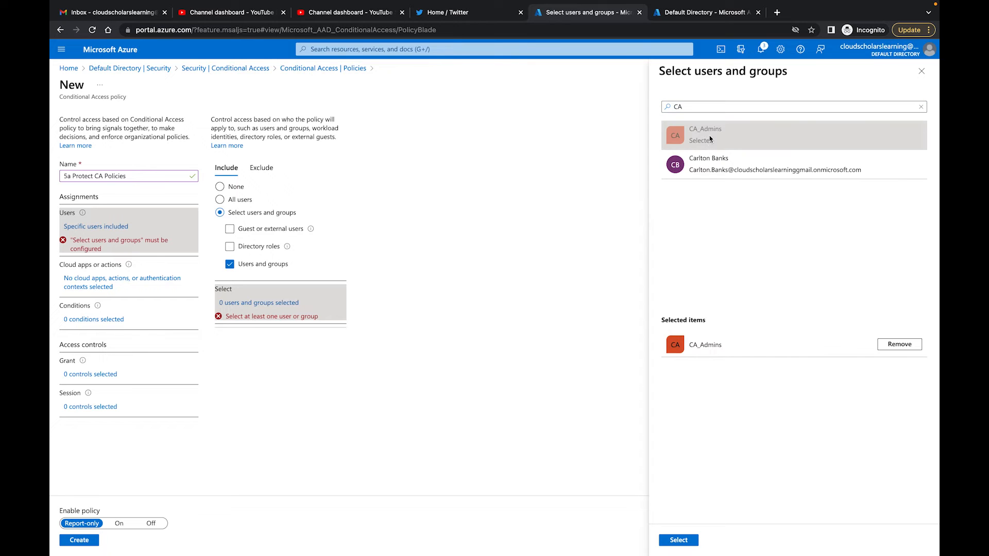
pyautogui.click(678, 540)
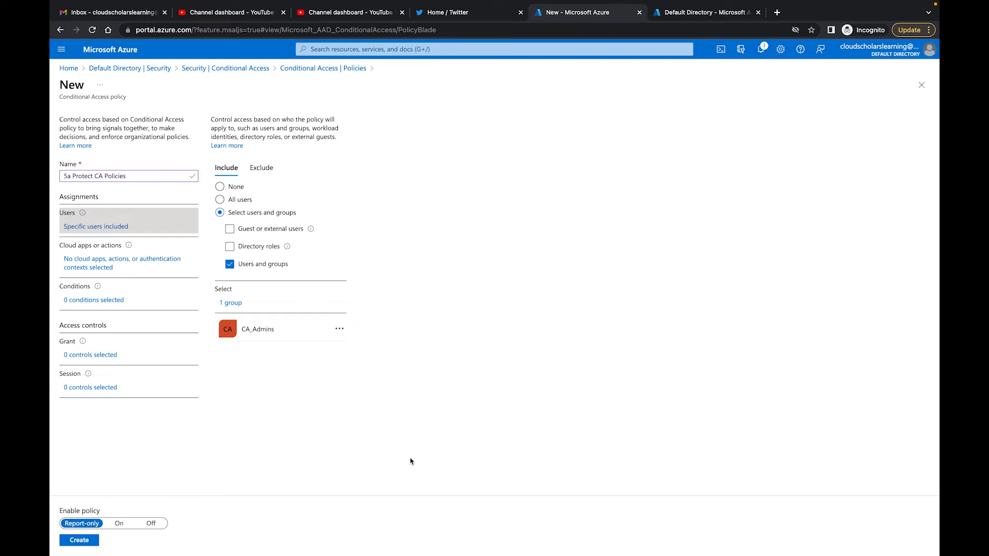
# Step: Apply the policy to an authentication context and select "Protect Conditional Access"
pyautogui.click(102, 263)
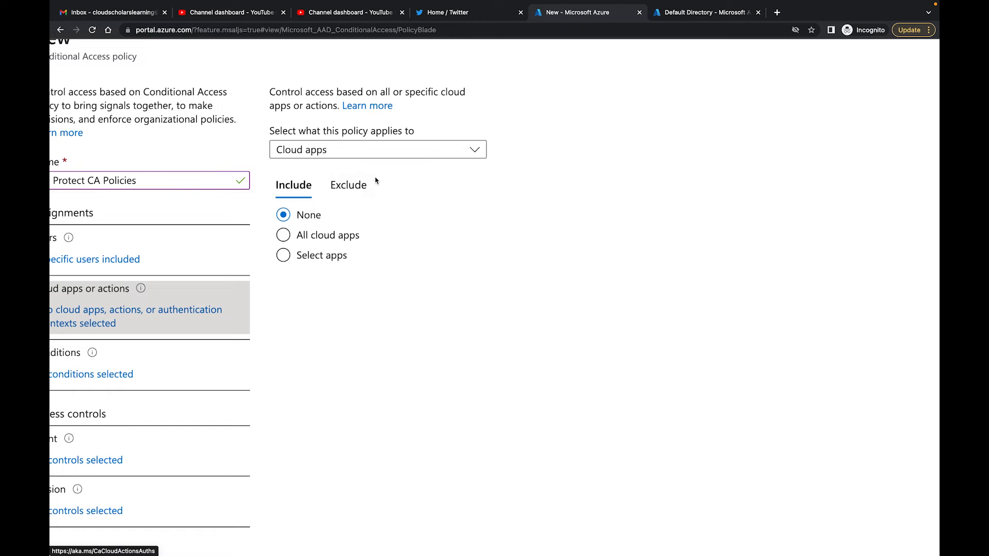
pyautogui.hscroll(-3, 433, 184)
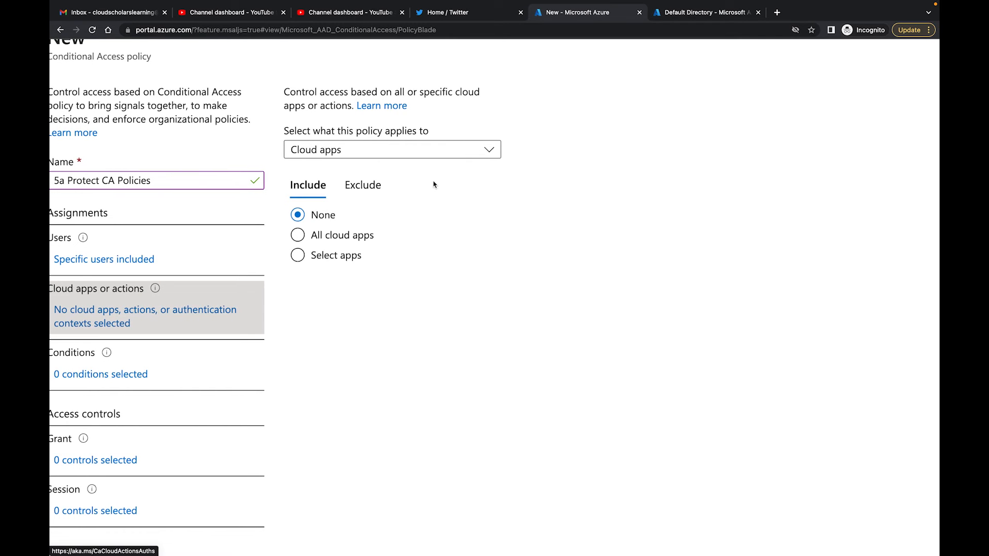
pyautogui.click(473, 155)
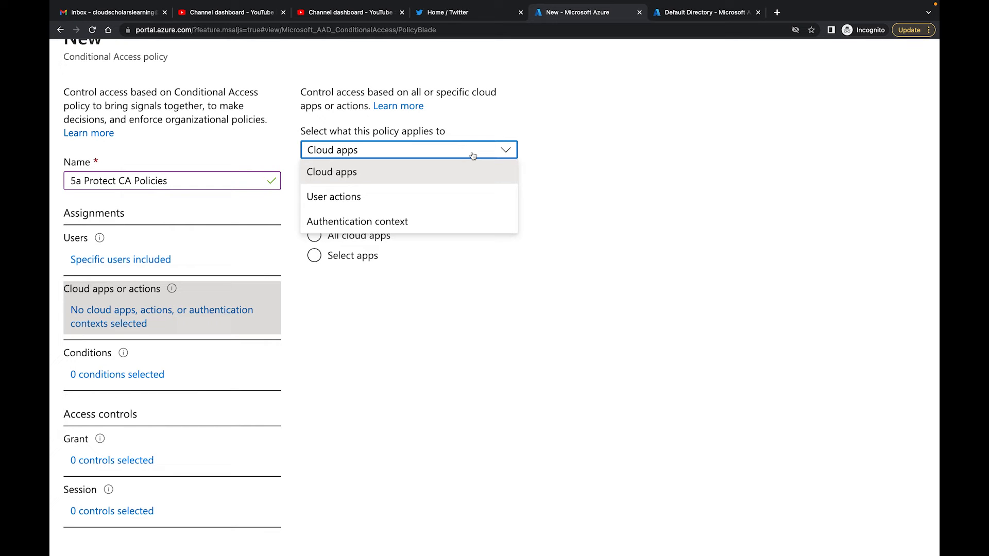
pyautogui.click(392, 223)
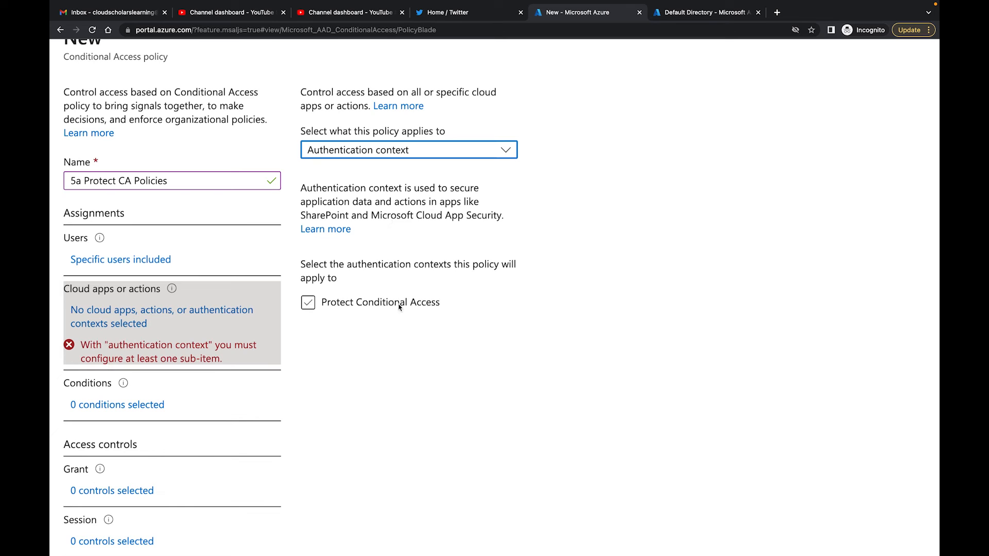
pyautogui.scroll(-1, 388, 316)
pyautogui.click(355, 295)
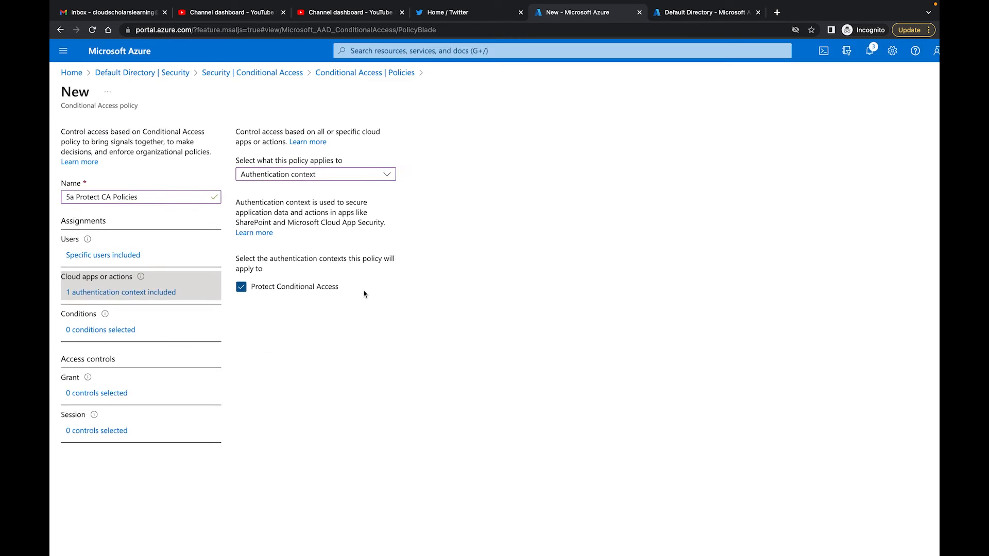
# Step: Look over the policy's available conditions without configuring any, and open its grant access controls
pyautogui.click(91, 292)
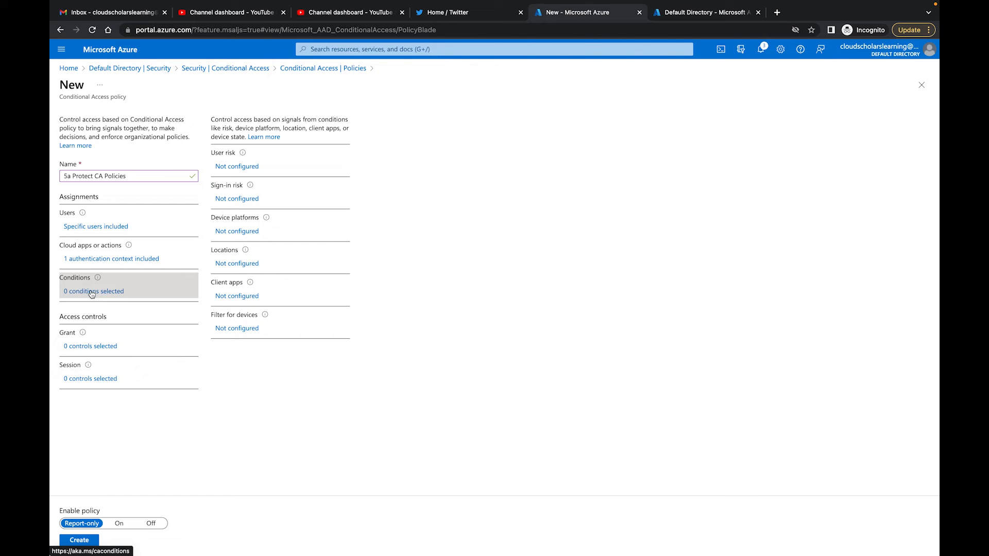
pyautogui.click(87, 347)
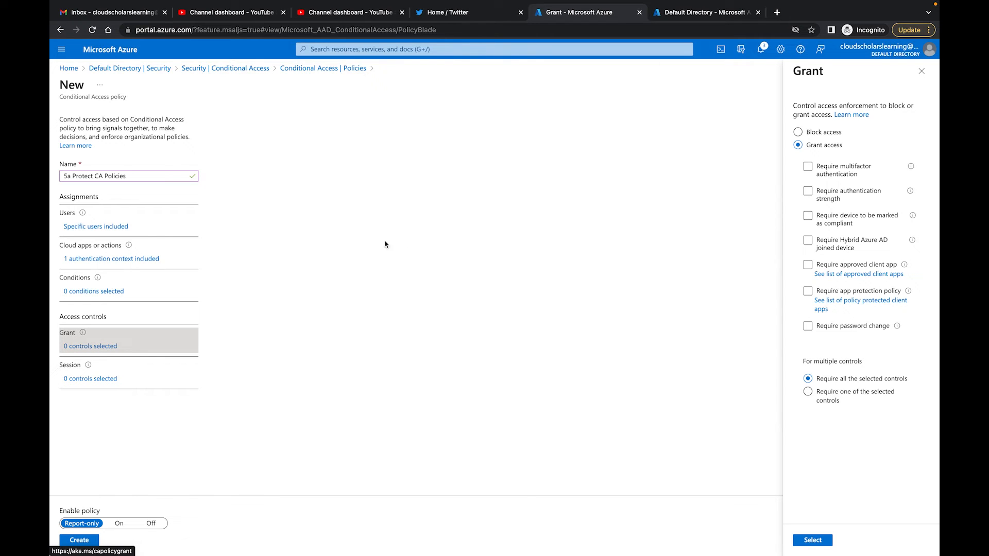
pyautogui.click(808, 194)
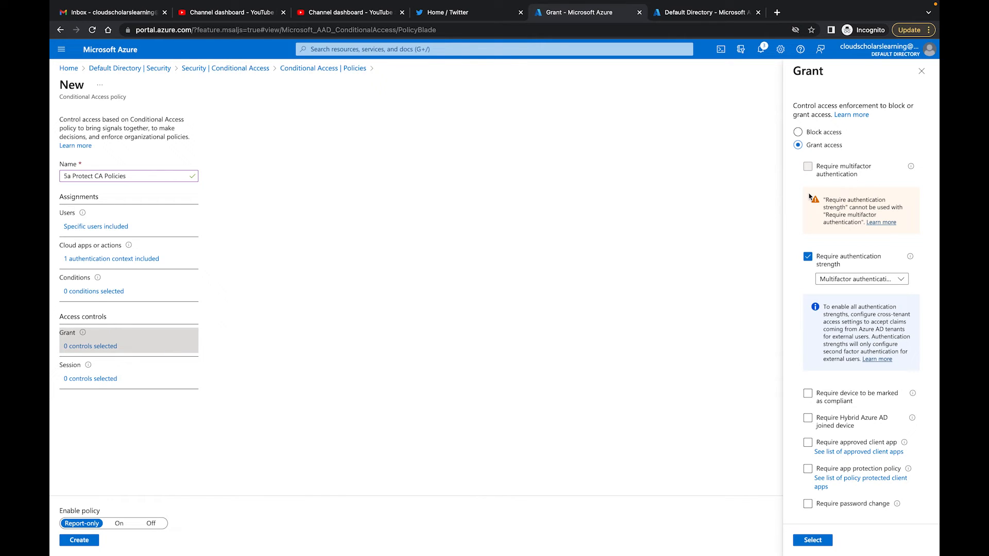
pyautogui.click(891, 283)
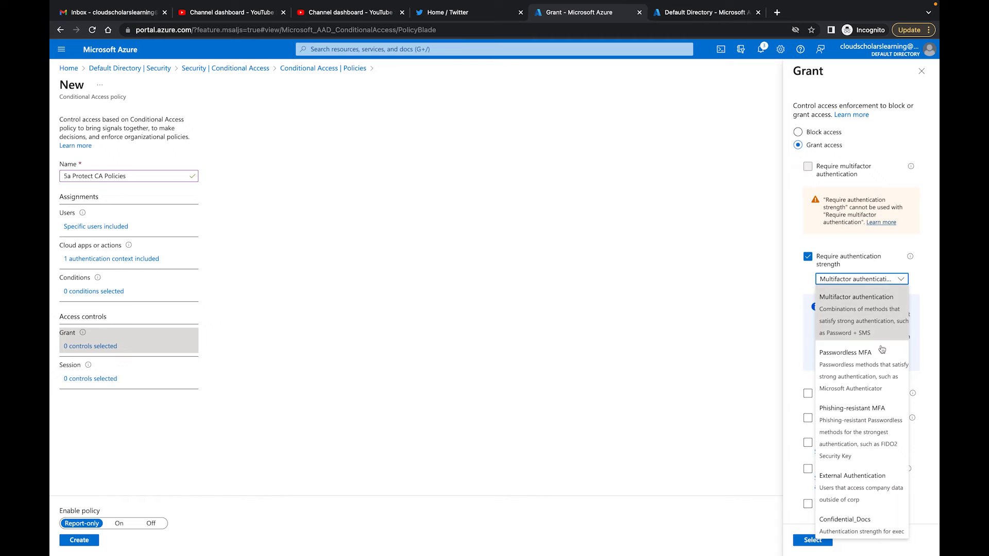
pyautogui.scroll(-1, 876, 384)
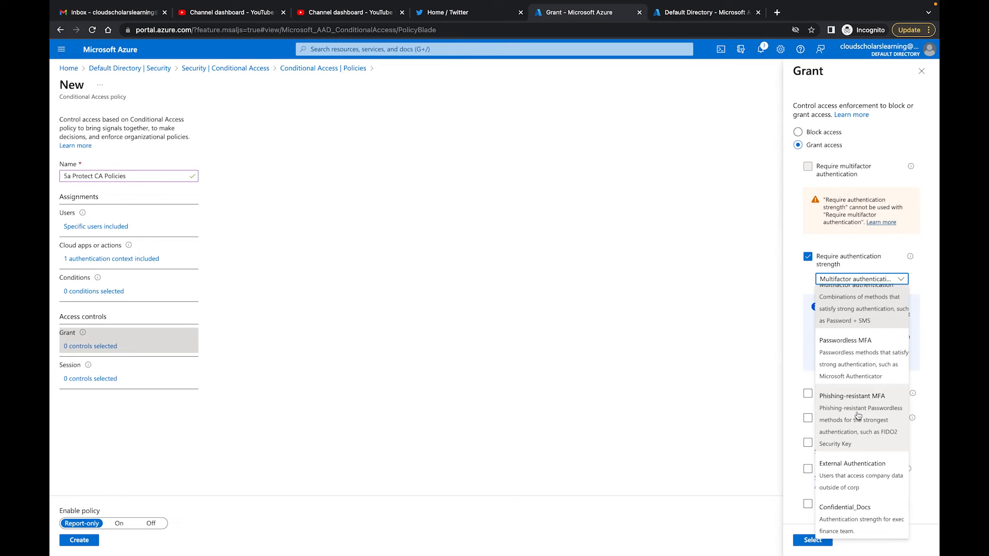
pyautogui.scroll(1, 857, 412)
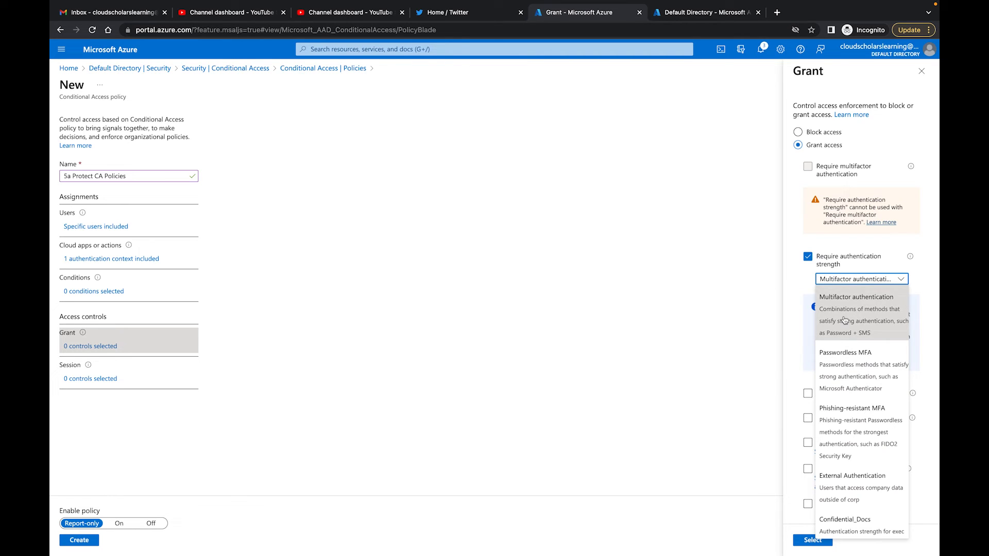
pyautogui.click(808, 256)
# Step: Require multifactor authentication for granting access, apply the grant control, and set the policy's enable state to On
pyautogui.click(807, 166)
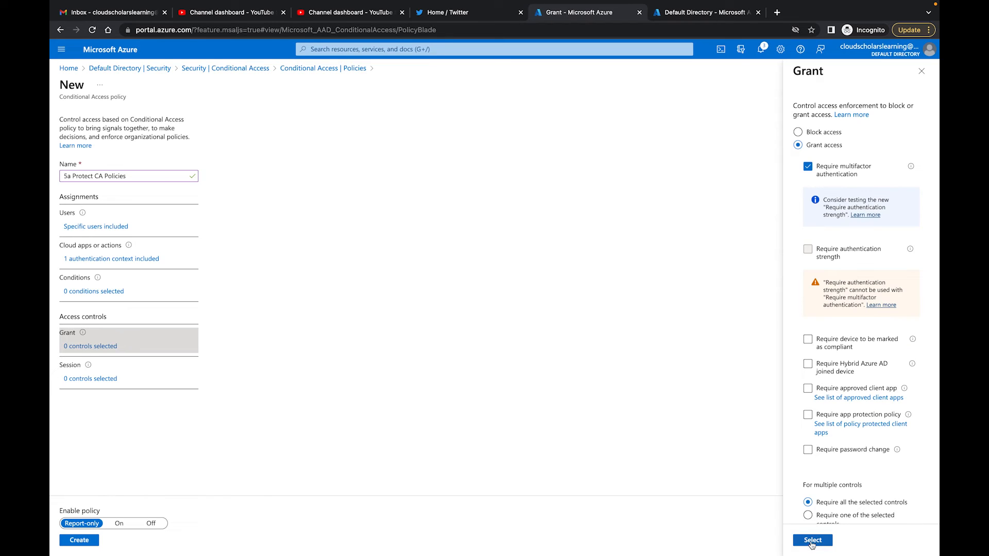
pyautogui.click(812, 540)
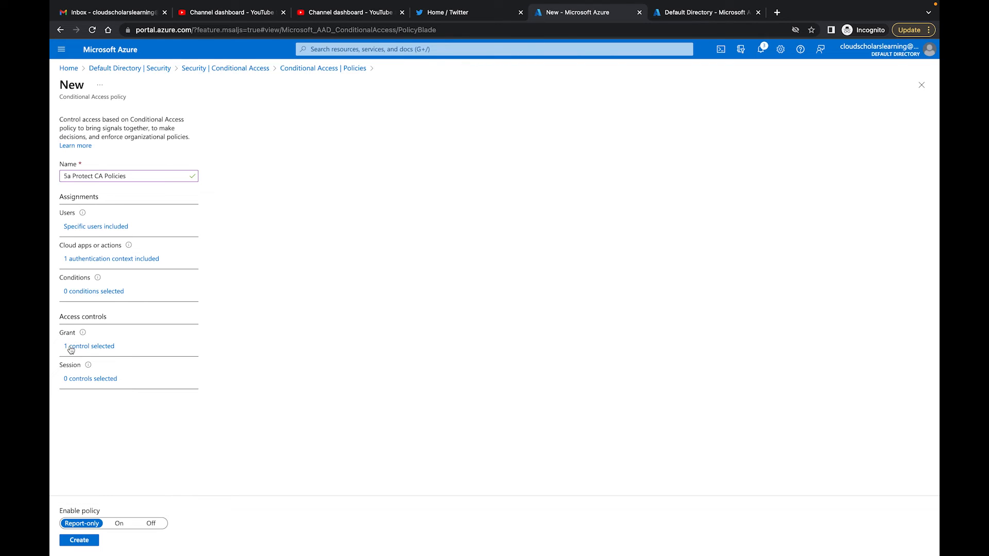
pyautogui.click(118, 522)
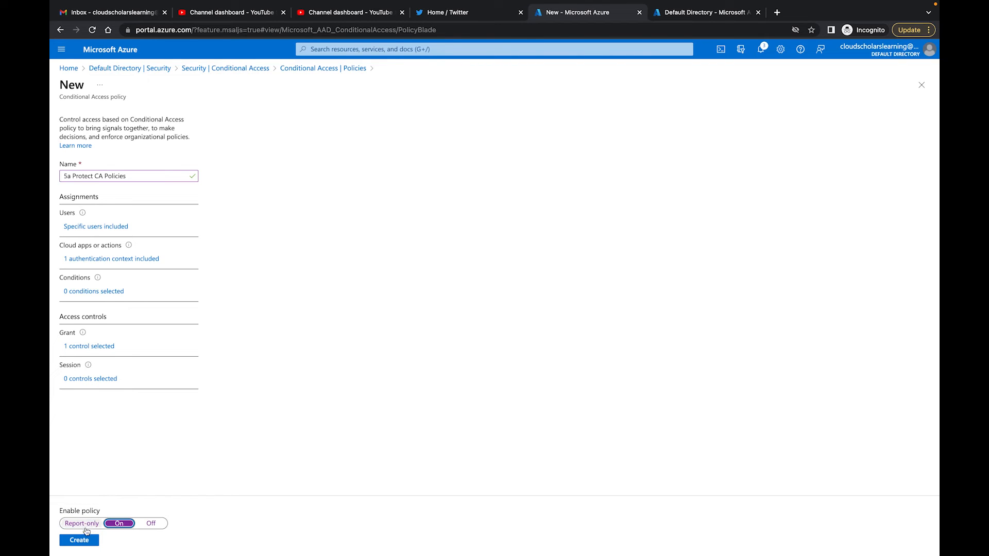
# Step: Create the 5a Protect CA Policies policy and reload the Conditional Access policies page
pyautogui.click(78, 541)
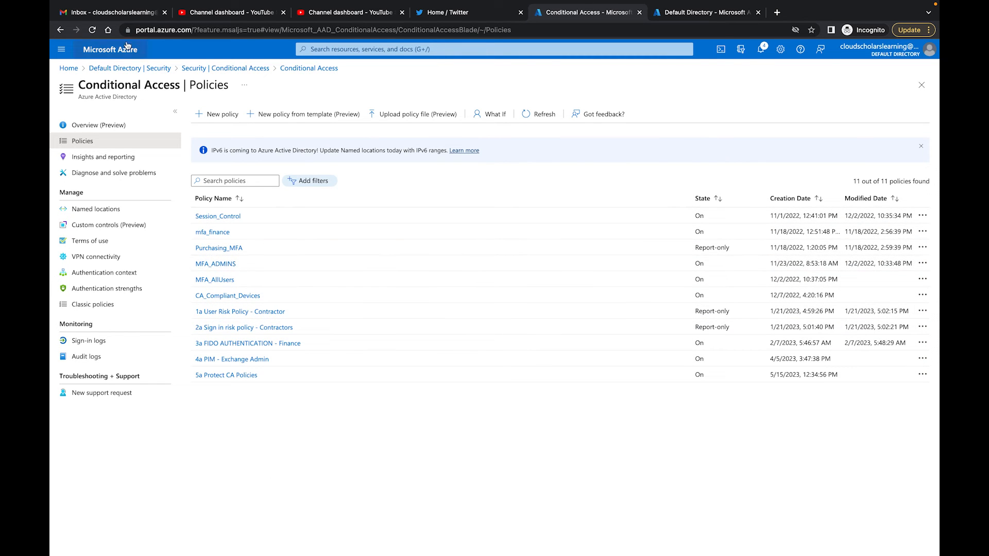
pyautogui.click(93, 30)
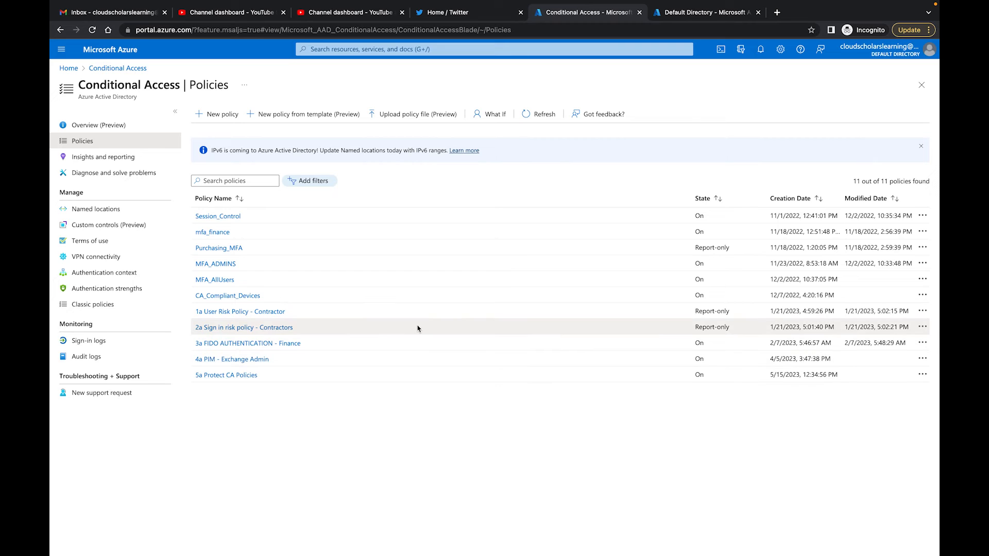
# Step: Go to the Azure Active Directory roles and administrators and open their protected actions
pyautogui.click(118, 54)
pyautogui.click(322, 120)
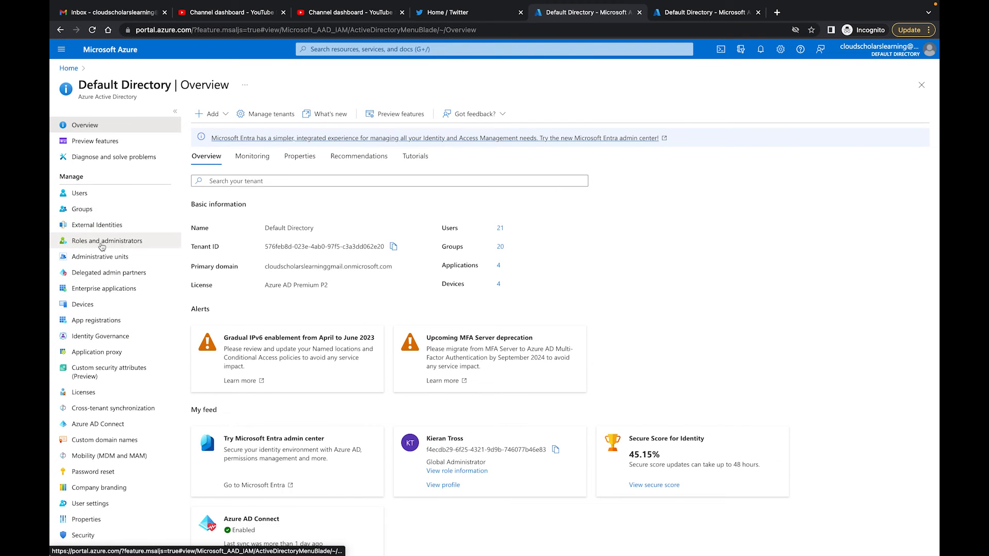
pyautogui.click(101, 244)
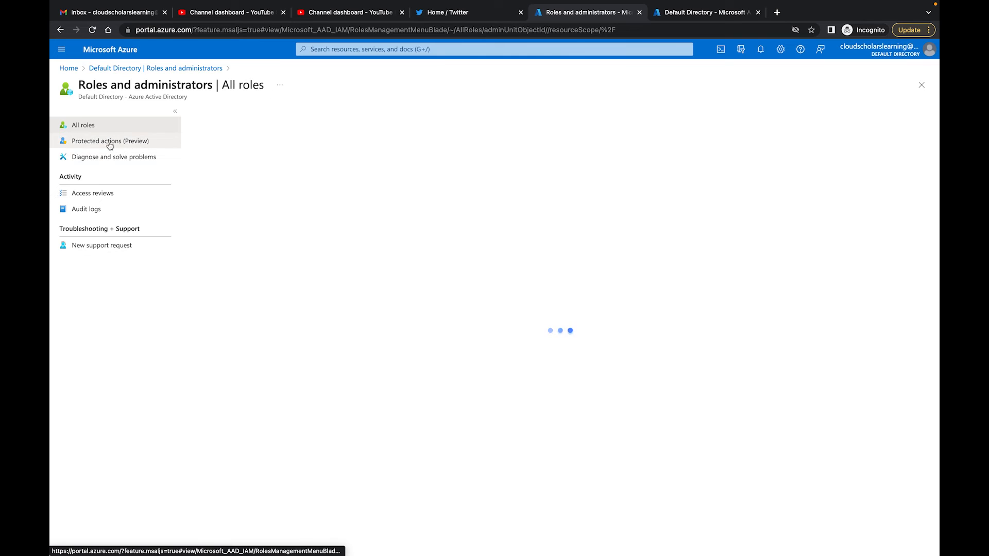
pyautogui.click(110, 144)
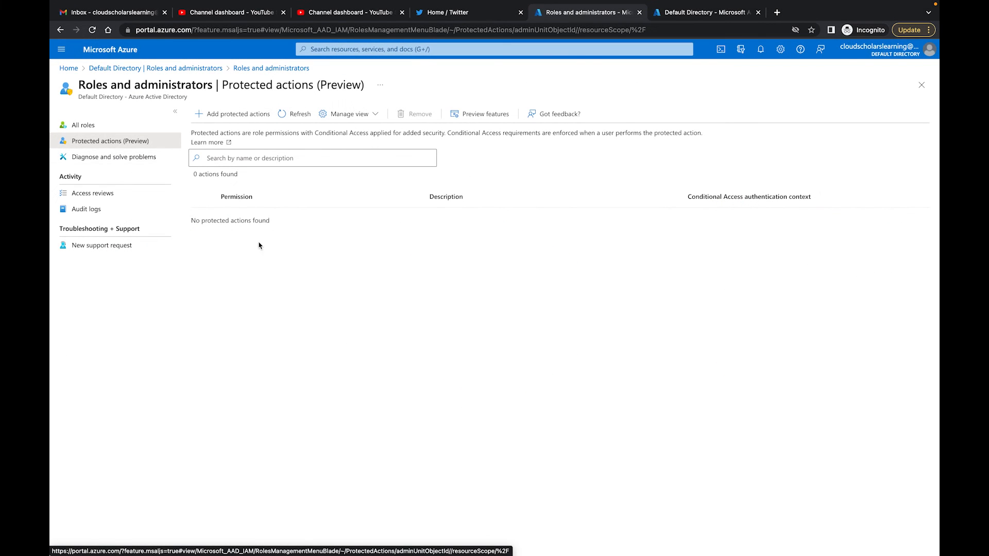
# Step: Start adding protected actions and choose "Protect Conditional Access" as the Conditional Access authentication context
pyautogui.click(234, 115)
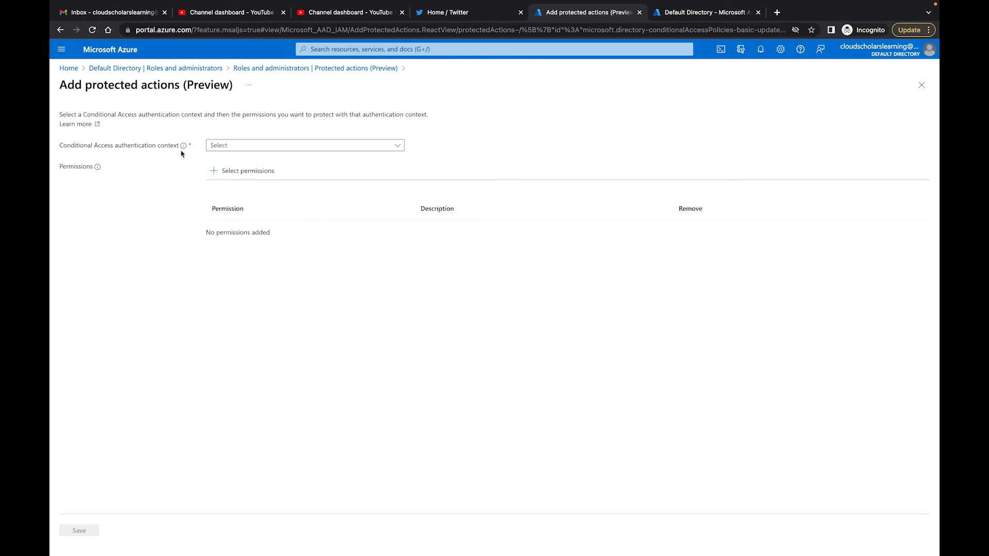
pyautogui.moveTo(184, 150)
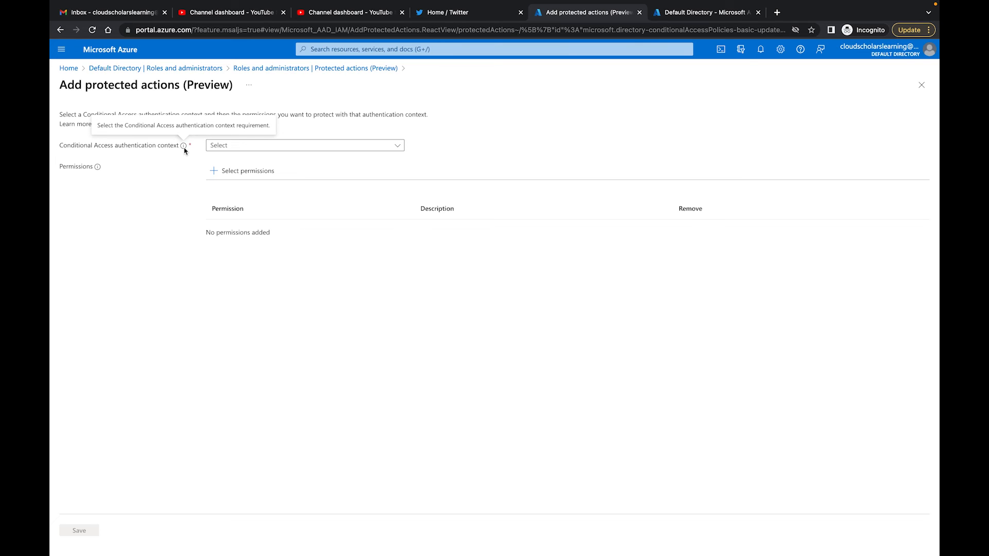
pyautogui.click(359, 151)
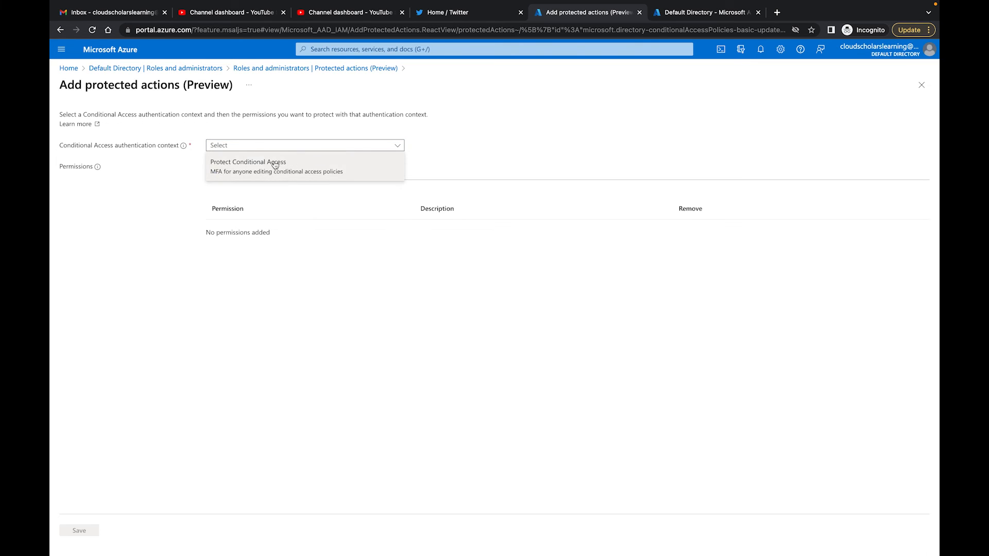
pyautogui.click(254, 172)
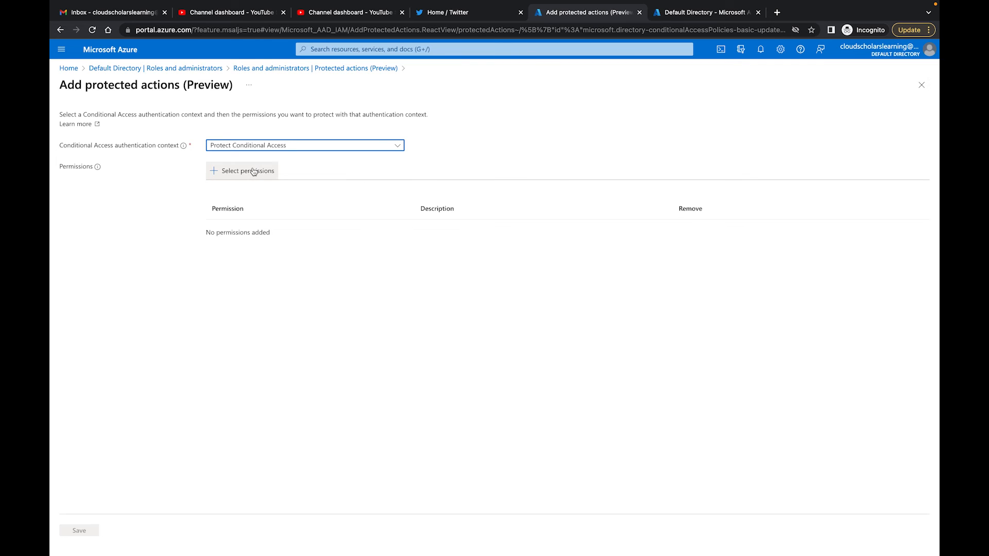
# Step: Add the conditionalAccessPolicies basic/update, create and delete permissions plus the resourceNamespaces permission for updating authentication context, and save the protected actions
pyautogui.click(255, 175)
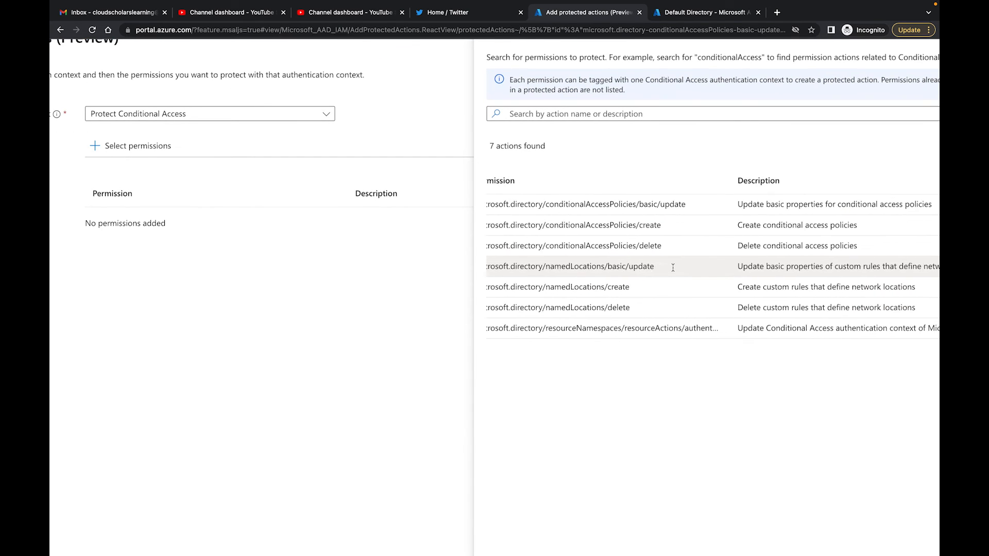
pyautogui.hscroll(-2, 672, 267)
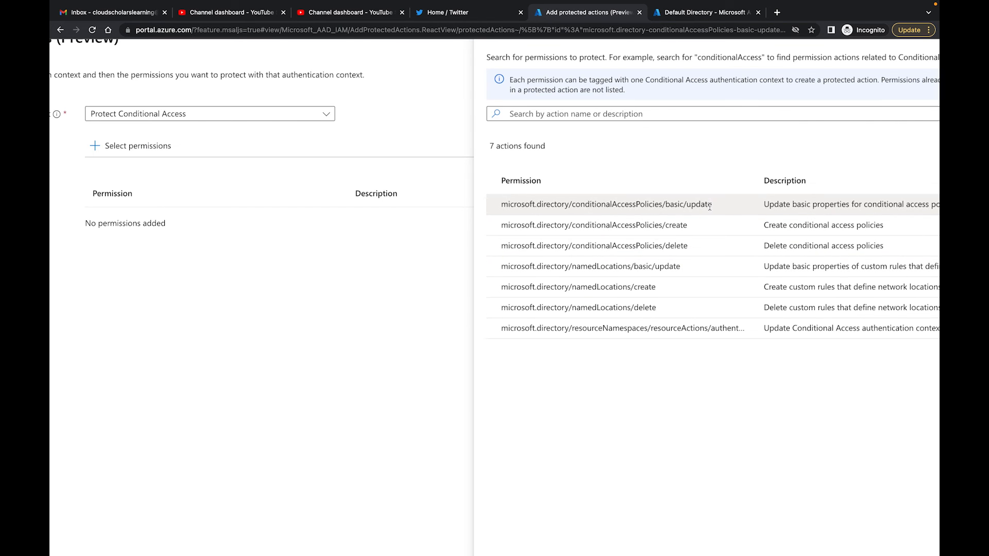
pyautogui.hscroll(2, 710, 206)
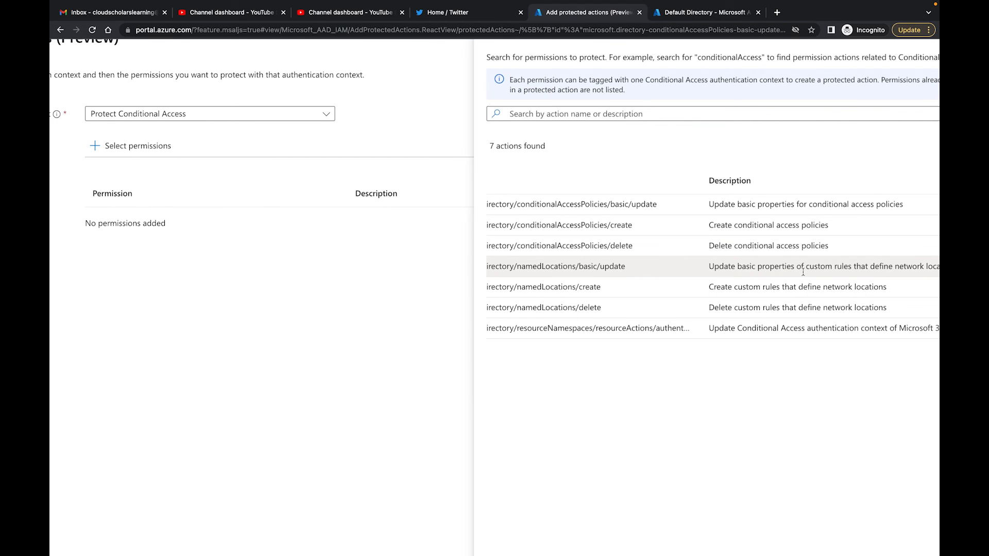
pyautogui.hscroll(-3, 804, 271)
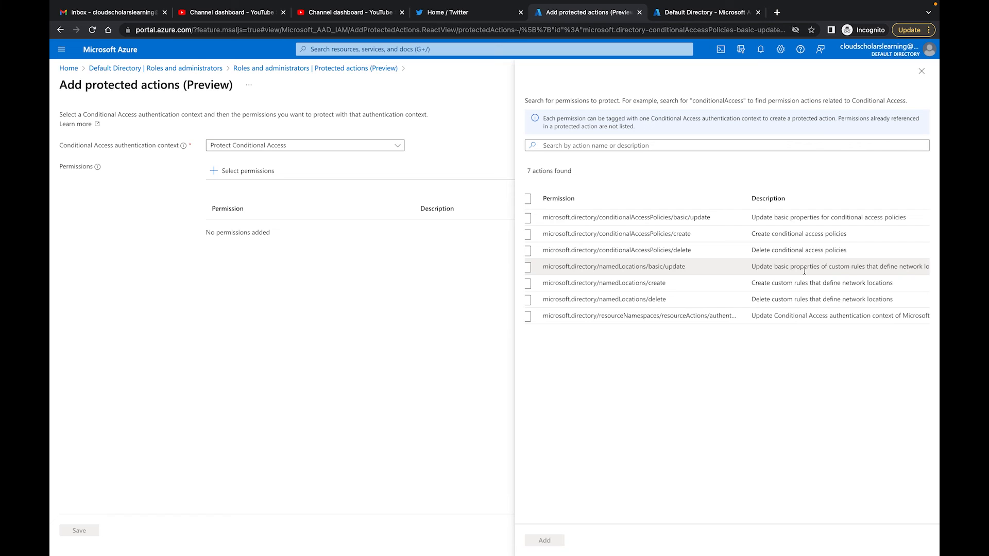
pyautogui.hscroll(-1, 804, 271)
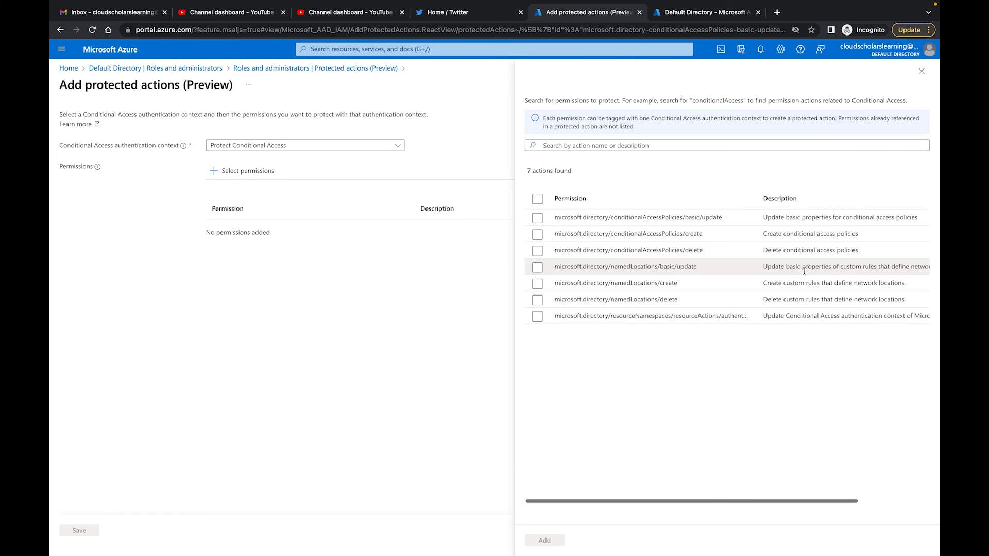
pyautogui.click(537, 218)
pyautogui.click(537, 235)
pyautogui.click(537, 251)
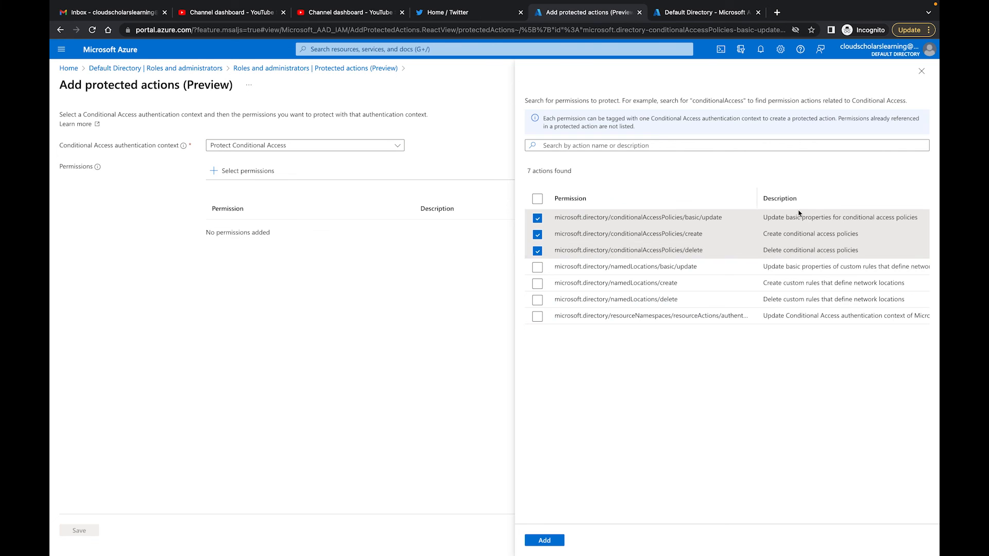
pyautogui.moveTo(757, 198)
pyautogui.mouseDown()
pyautogui.moveTo(853, 199)
pyautogui.moveTo(775, 199)
pyautogui.mouseUp()
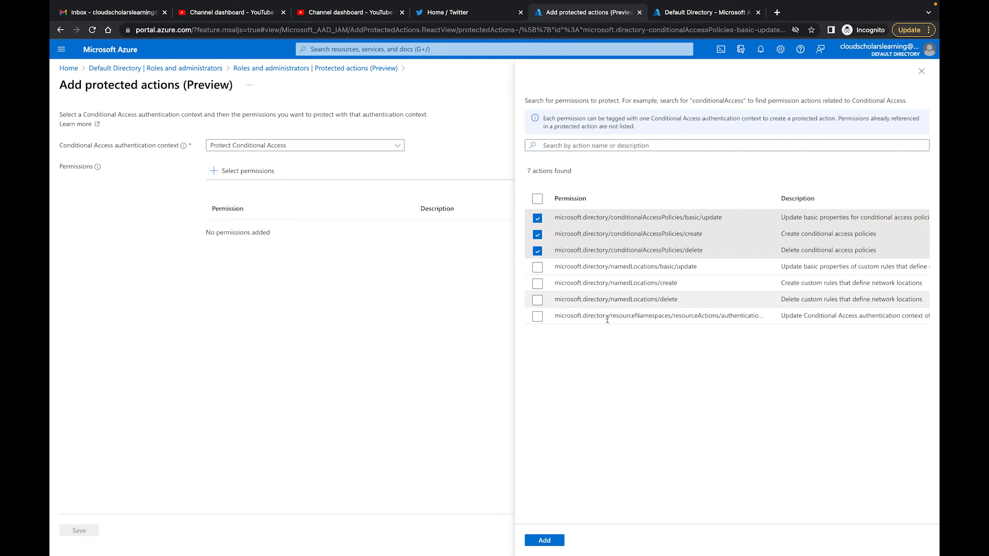
pyautogui.click(537, 317)
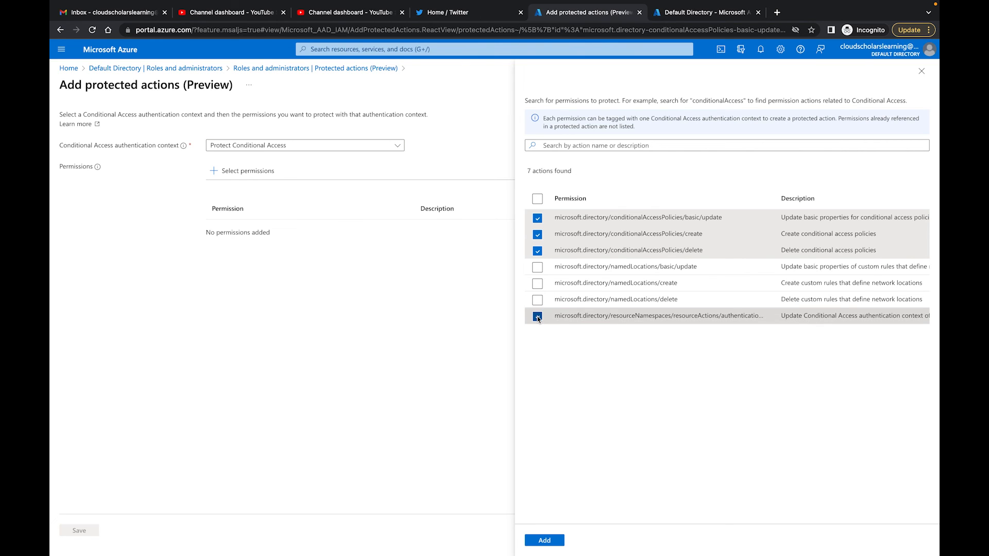
pyautogui.click(540, 539)
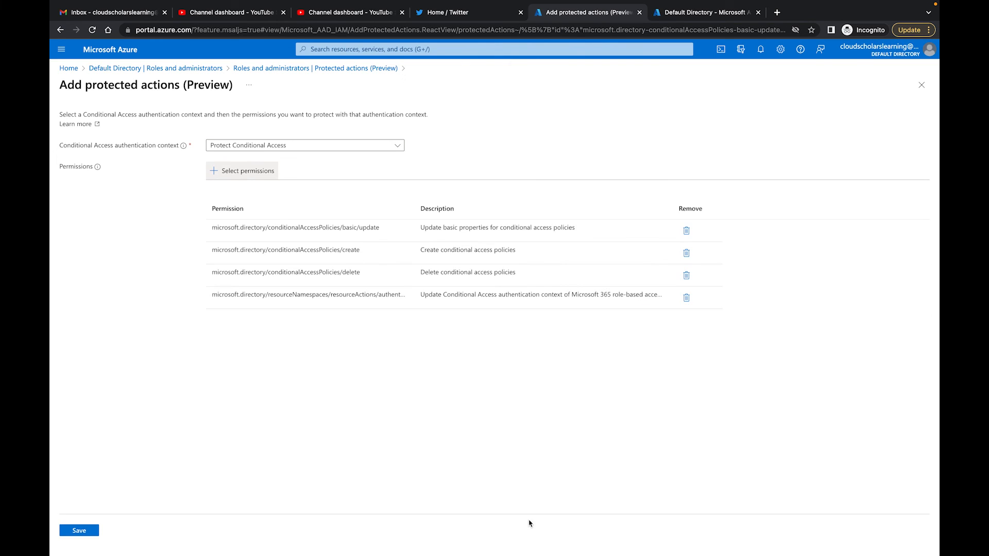
pyautogui.click(76, 532)
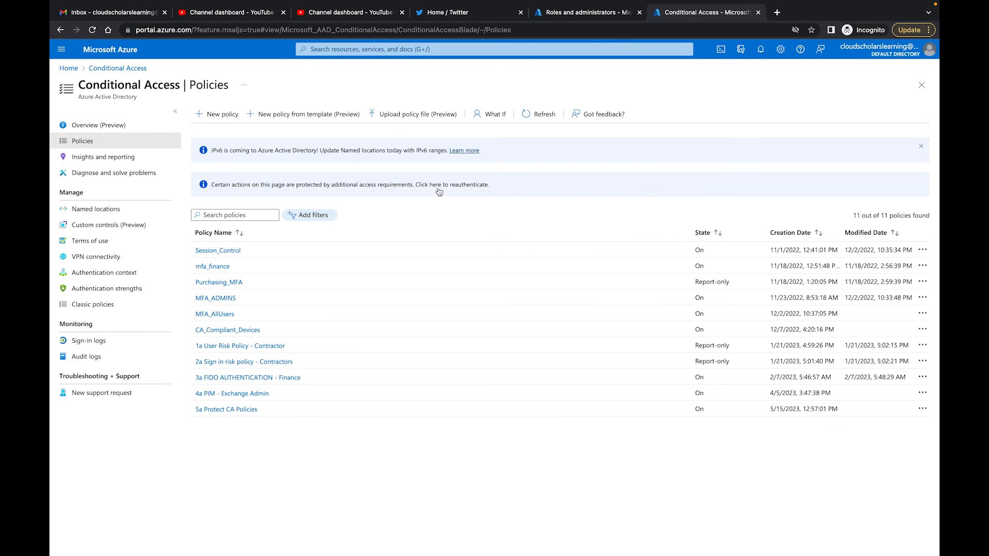
# Step: Check whether the 5a Protect CA Policies and Session_Control policies can be edited without reauthentication
pyautogui.click(235, 409)
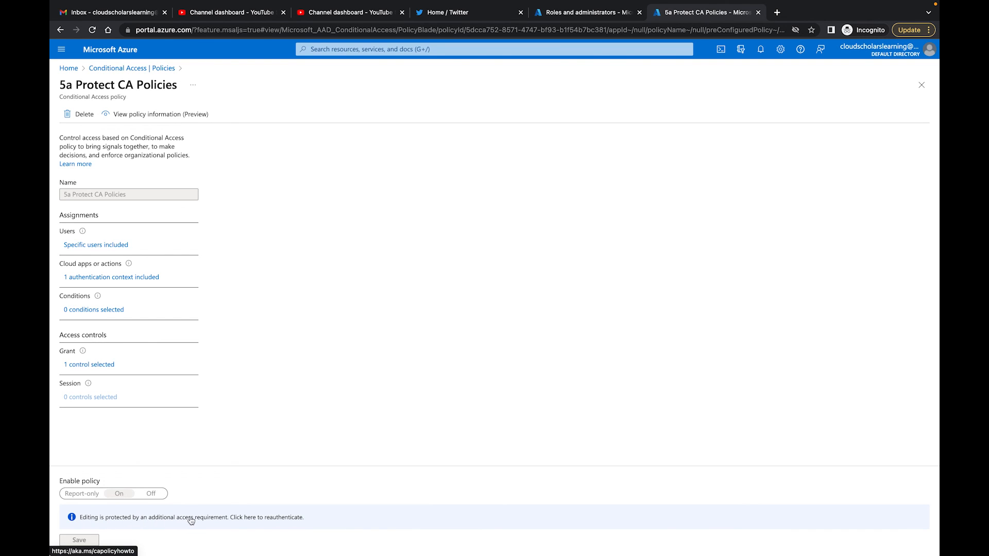
pyautogui.click(153, 69)
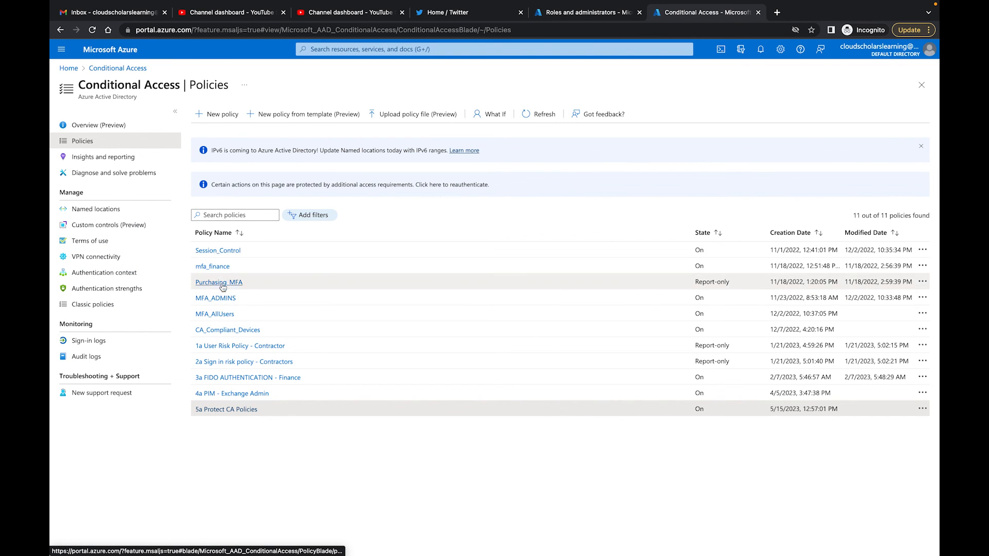
pyautogui.click(225, 252)
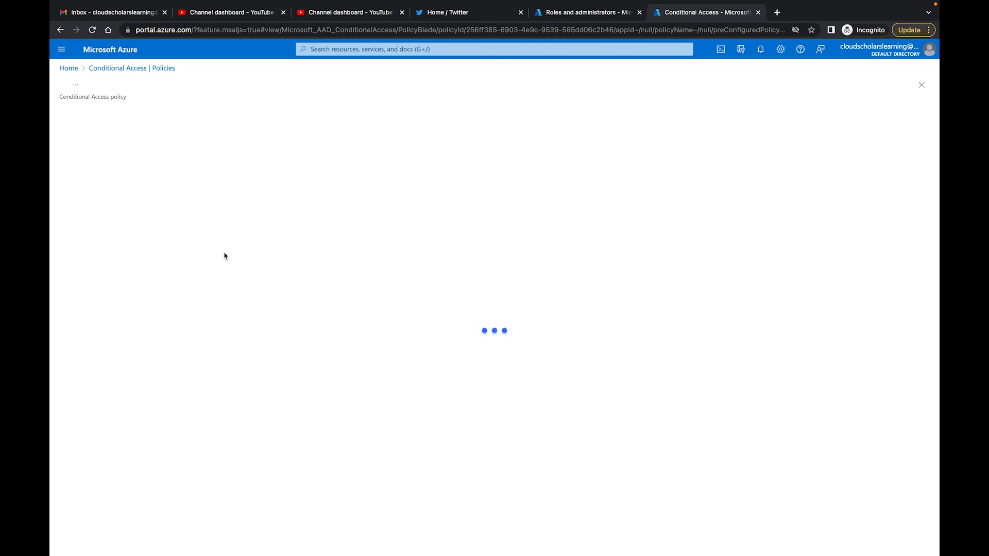